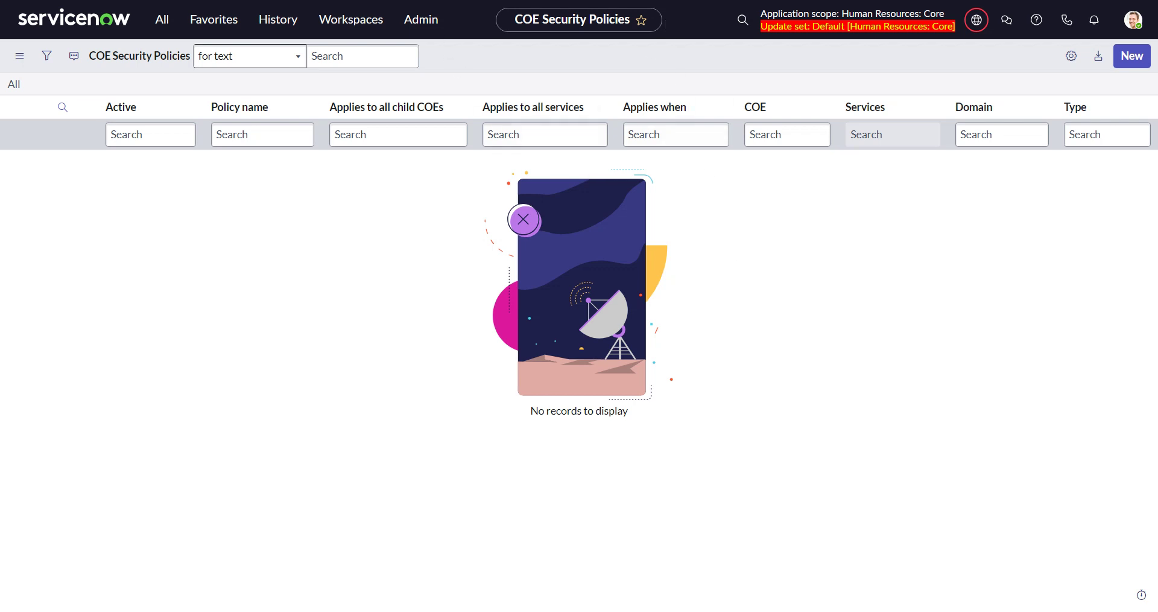
# - Create and save a new COE security policy with Policy name 'test' and Short description 'test'
pyautogui.click(989, 134)
pyautogui.click(1130, 67)
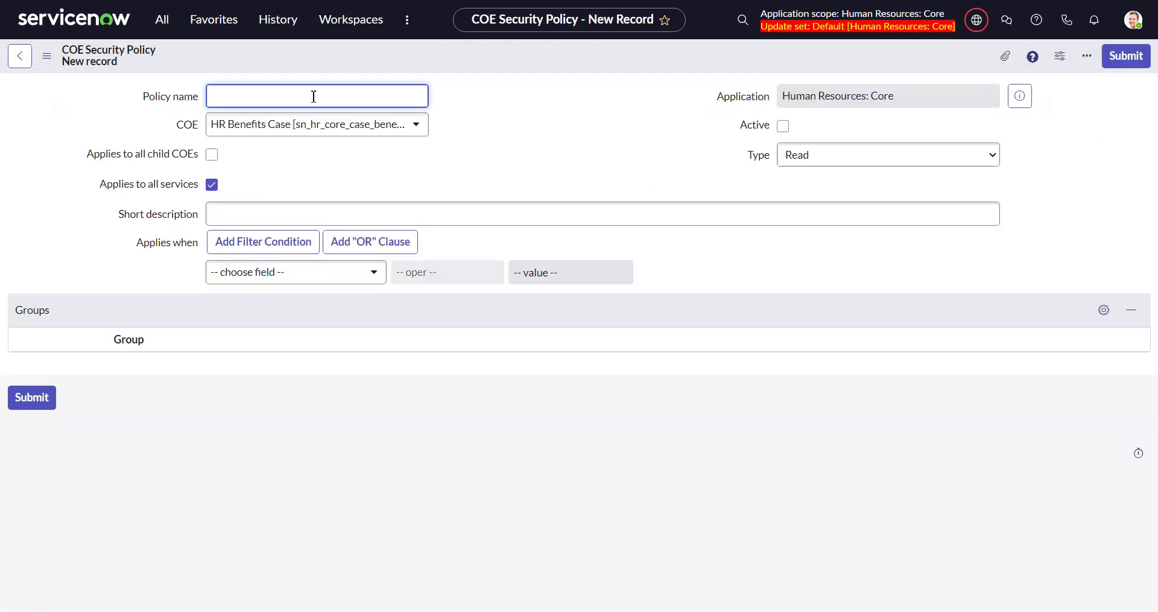
pyautogui.write('test')
pyautogui.click(460, 101)
pyautogui.click(312, 218)
pyautogui.write('test')
pyautogui.rightClick(473, 59)
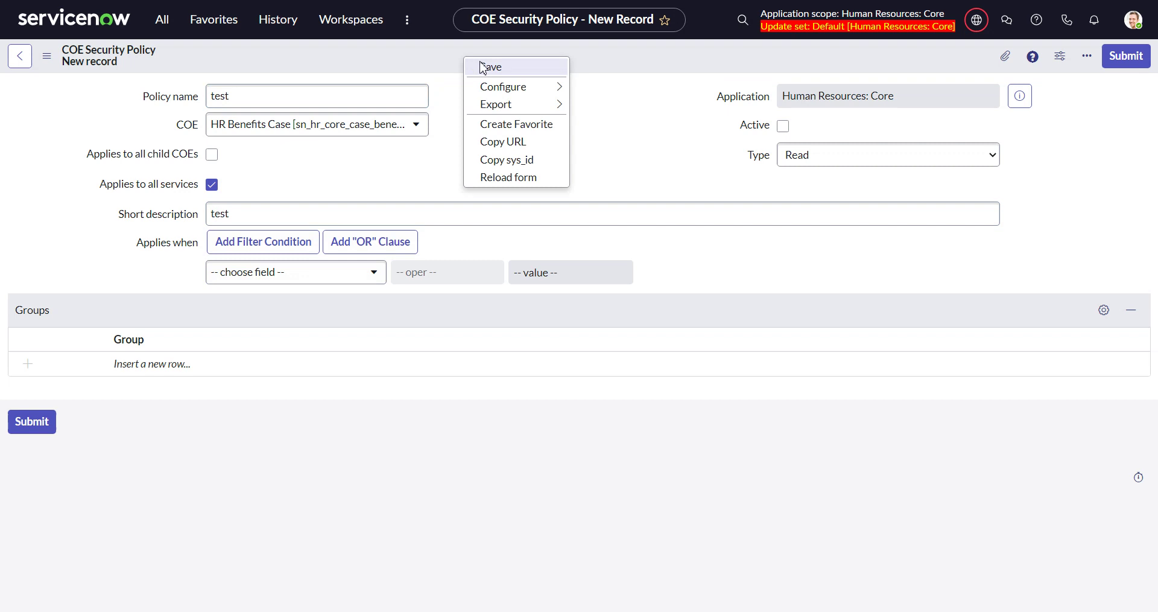
pyautogui.click(481, 66)
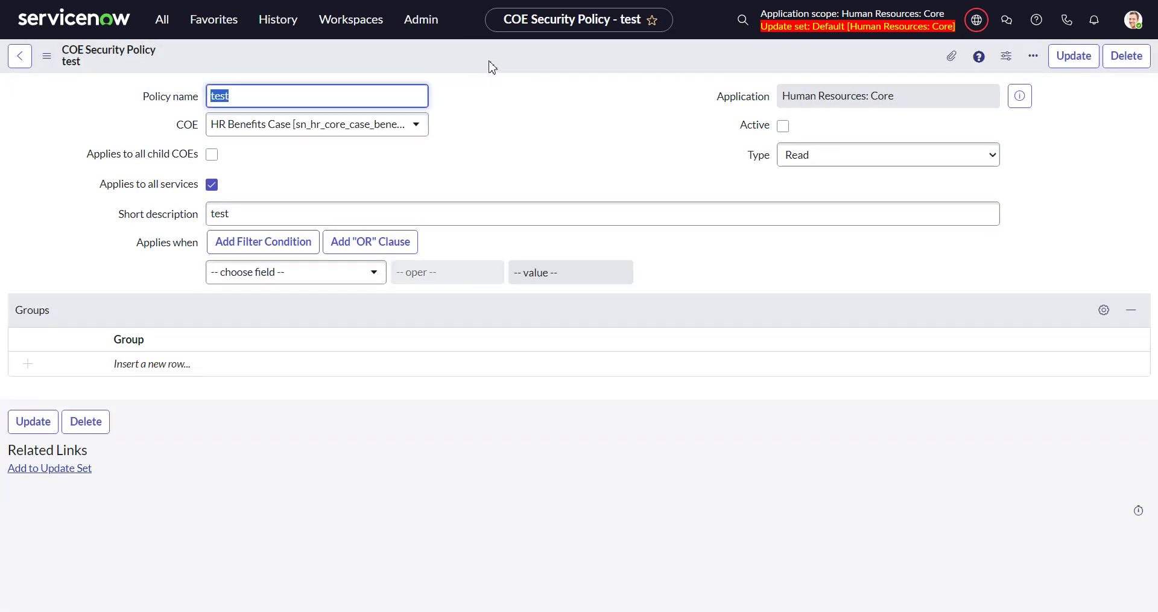
pyautogui.click(851, 24)
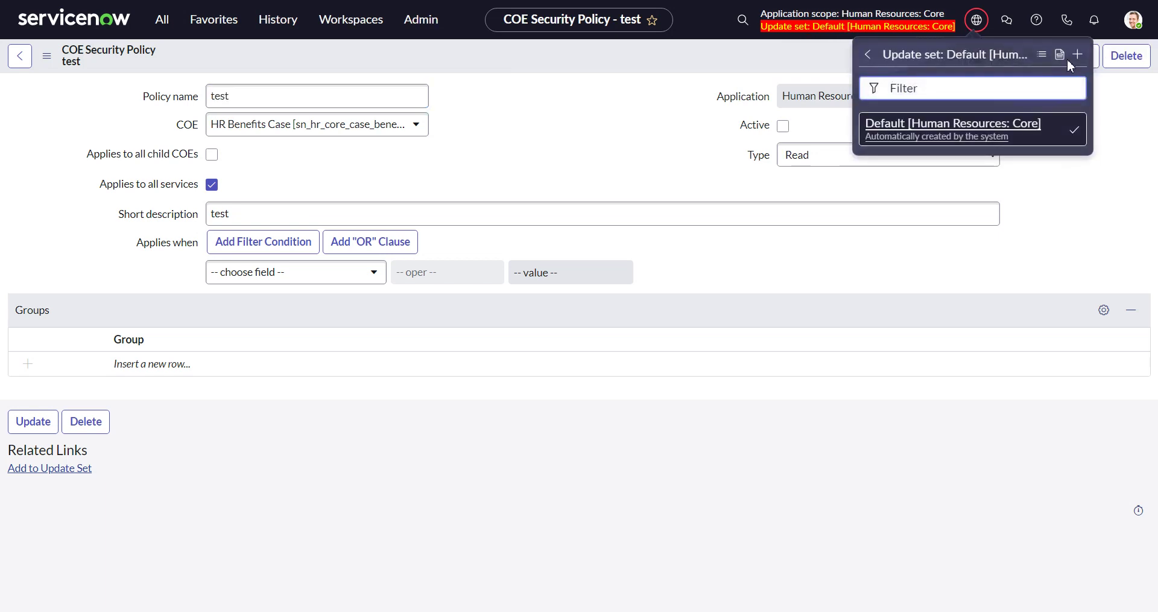
pyautogui.click(1064, 58)
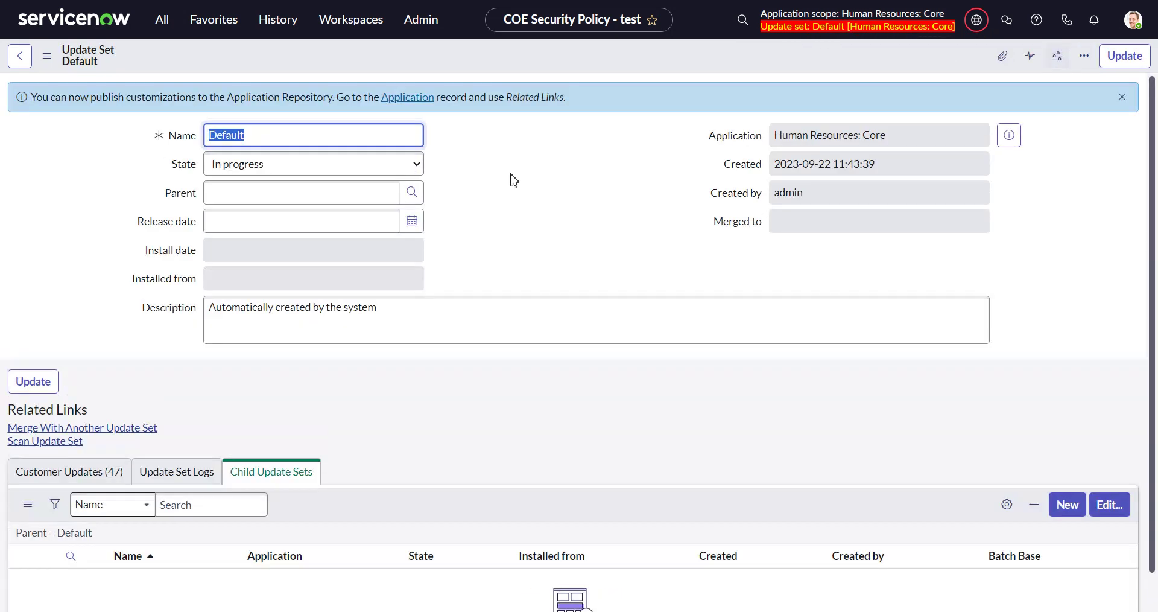
pyautogui.scroll(-2, 402, 187)
pyautogui.click(117, 328)
pyautogui.scroll(-2, 326, 204)
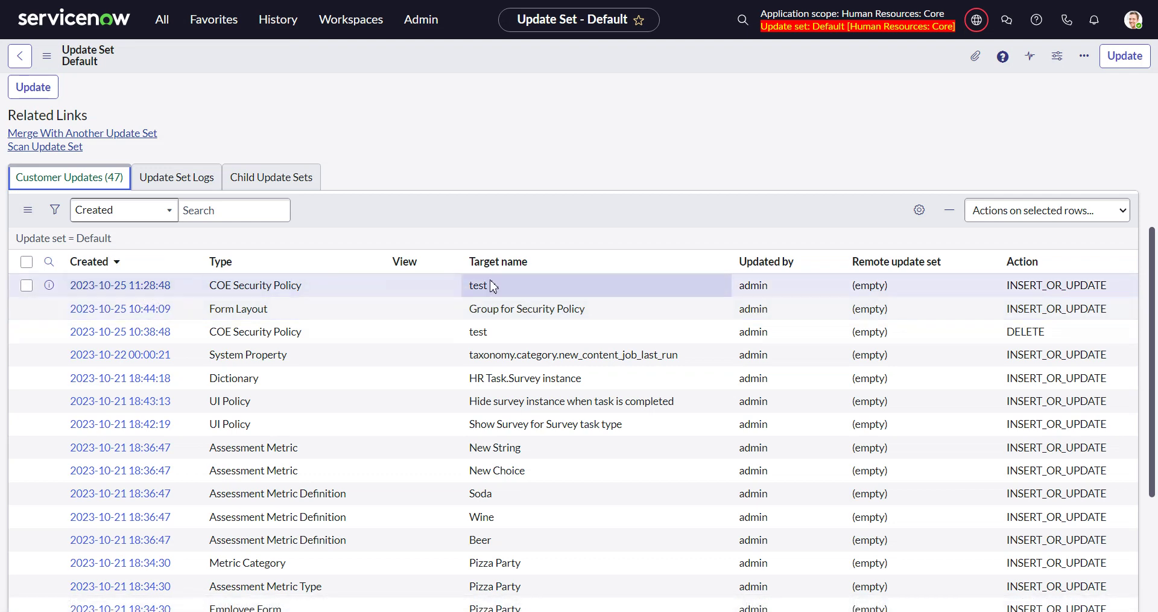
pyautogui.click(278, 19)
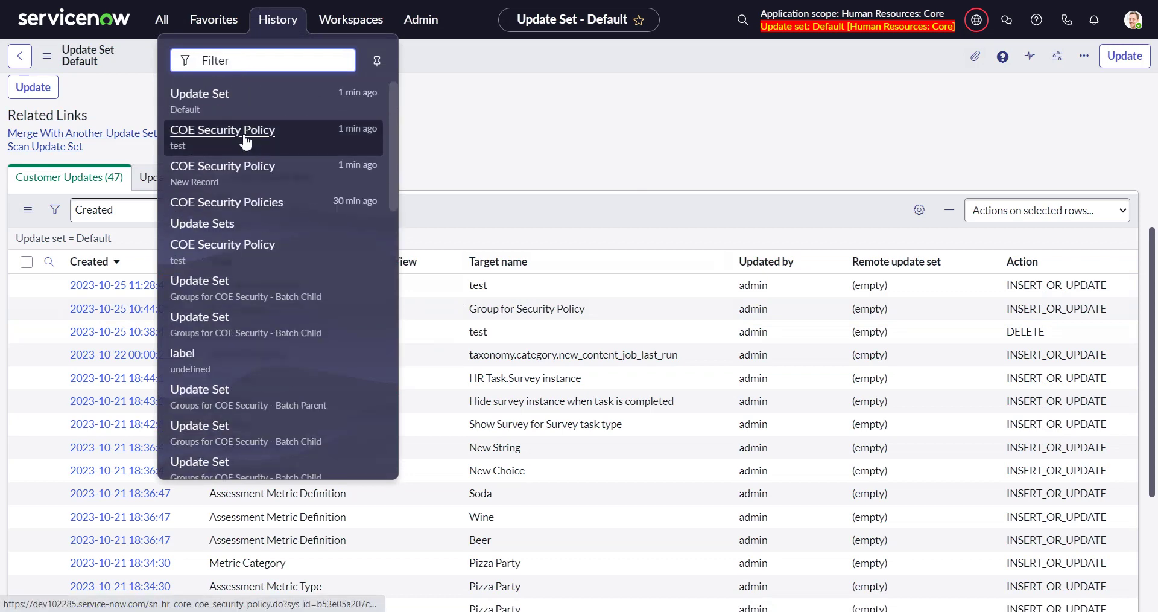
pyautogui.click(248, 140)
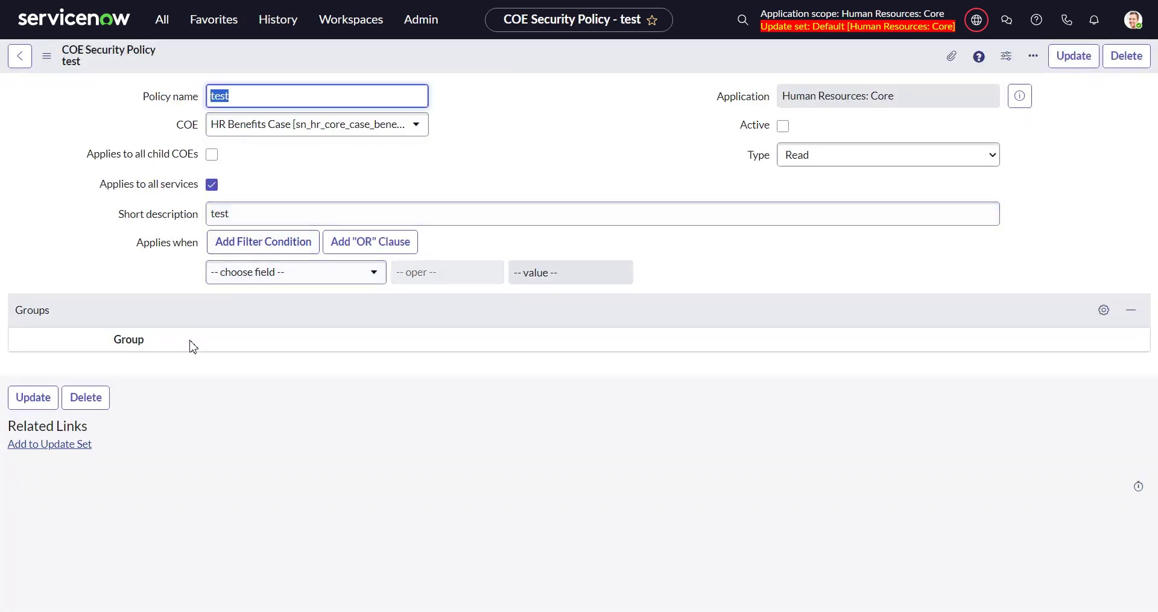
# - Add HR Admin, found by searching 'hr', as a Groups row on policy test and save
pyautogui.doubleClick(167, 369)
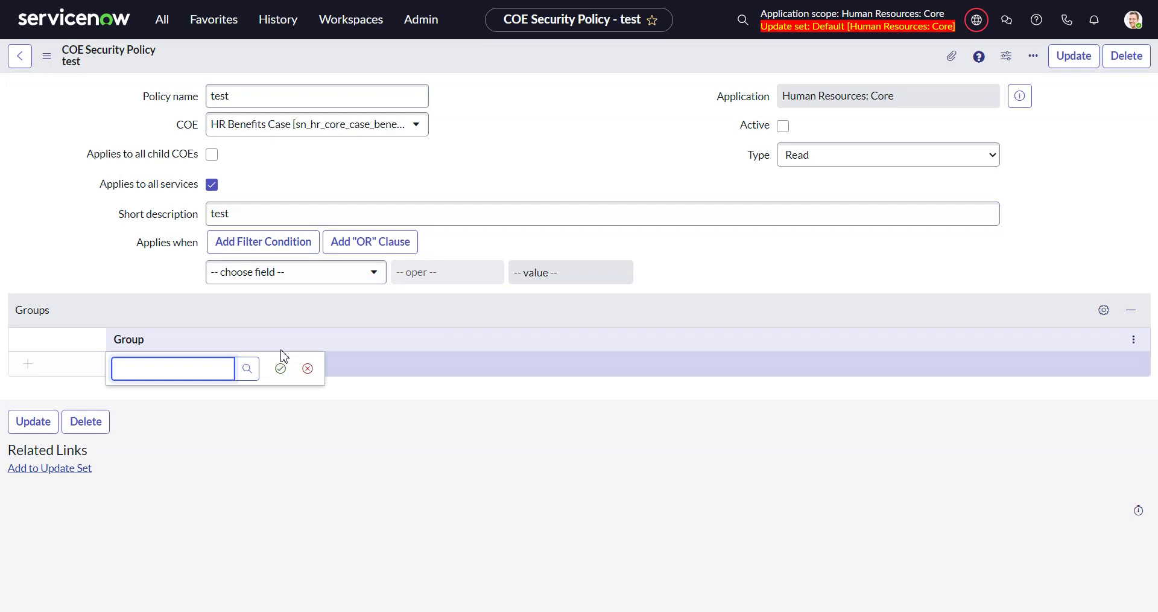
pyautogui.click(246, 368)
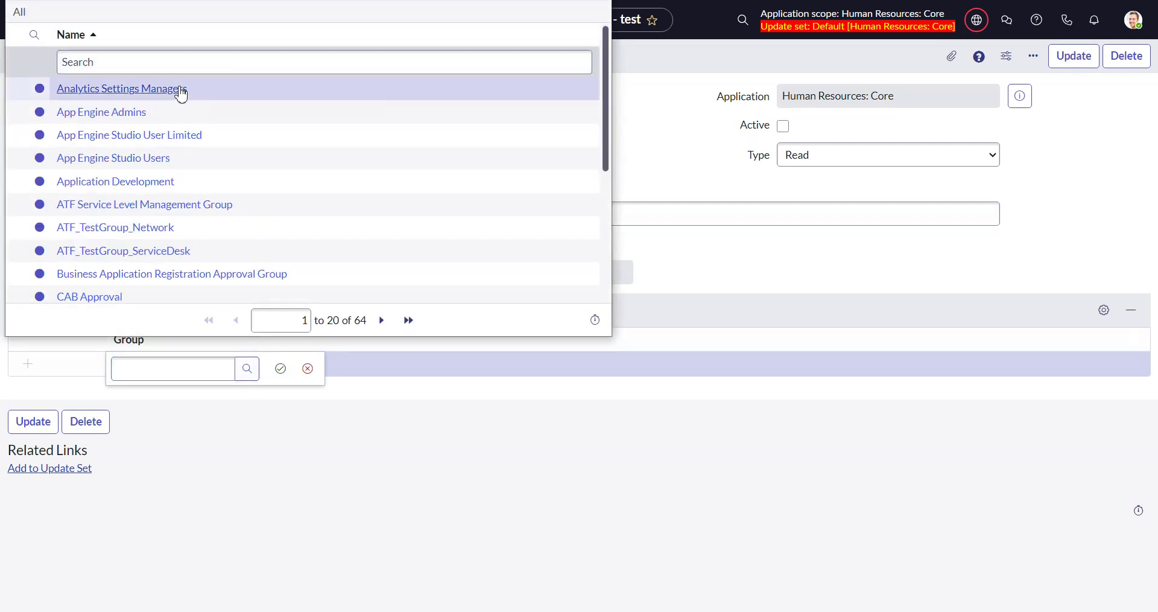
pyautogui.click(129, 61)
pyautogui.write('hr')
pyautogui.press('Return')
pyautogui.click(80, 112)
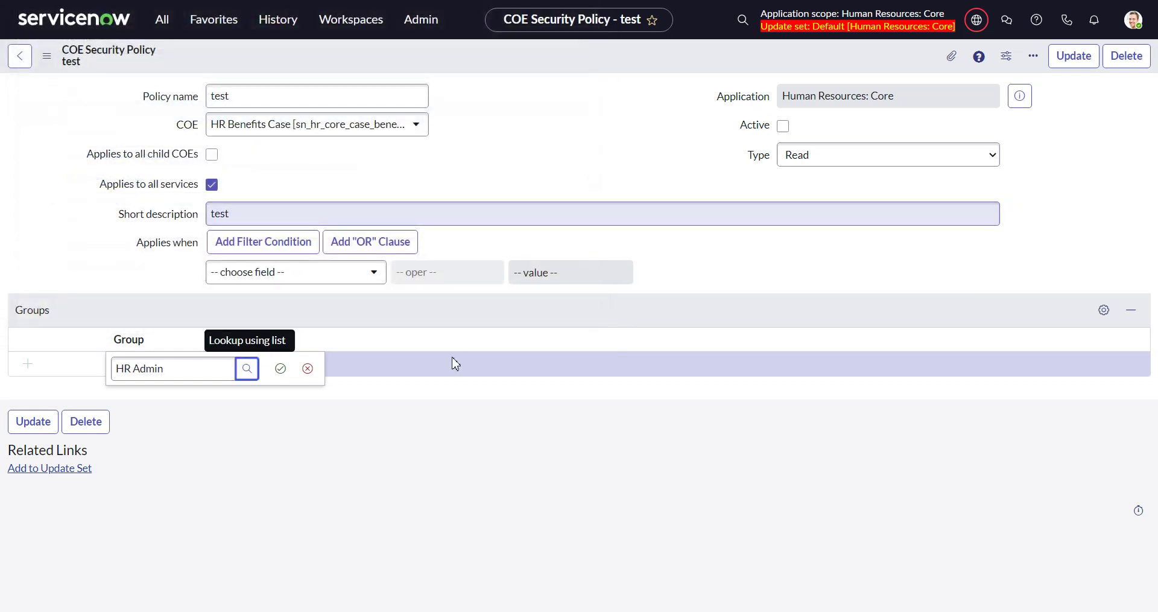
pyautogui.click(280, 368)
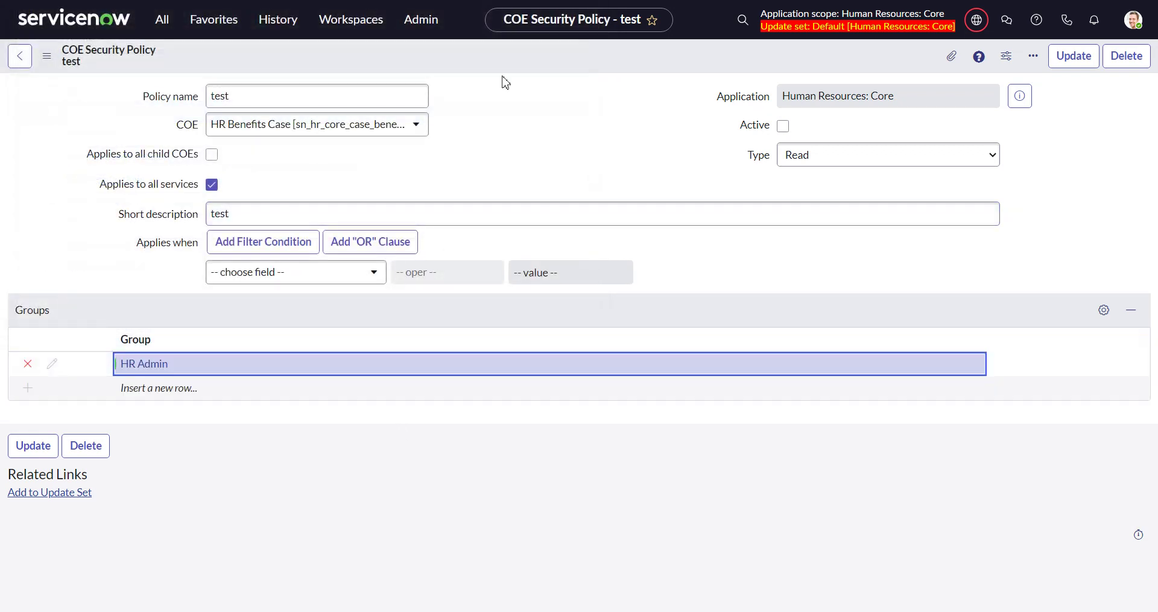
pyautogui.rightClick(522, 63)
pyautogui.click(542, 72)
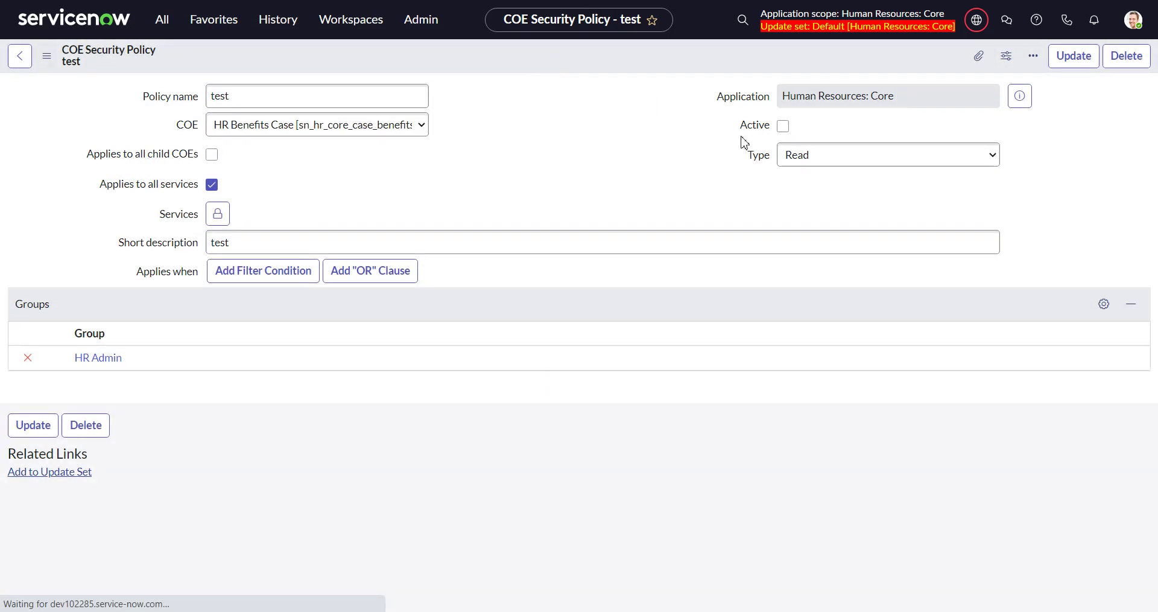
pyautogui.click(893, 31)
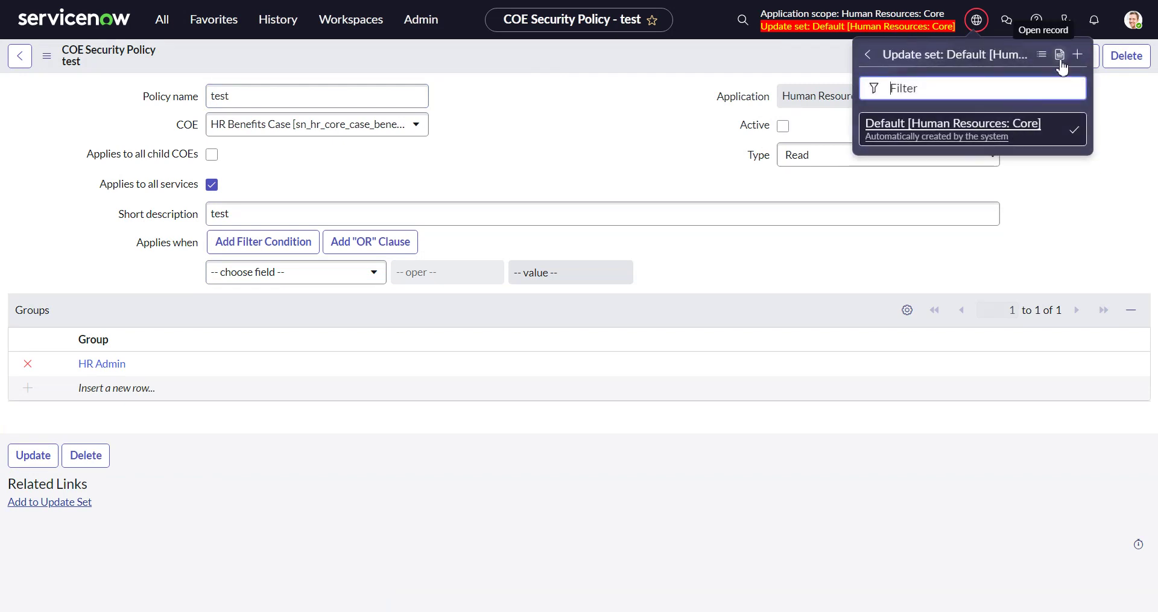
pyautogui.click(1061, 63)
pyautogui.click(1061, 63)
pyautogui.scroll(-3, 483, 241)
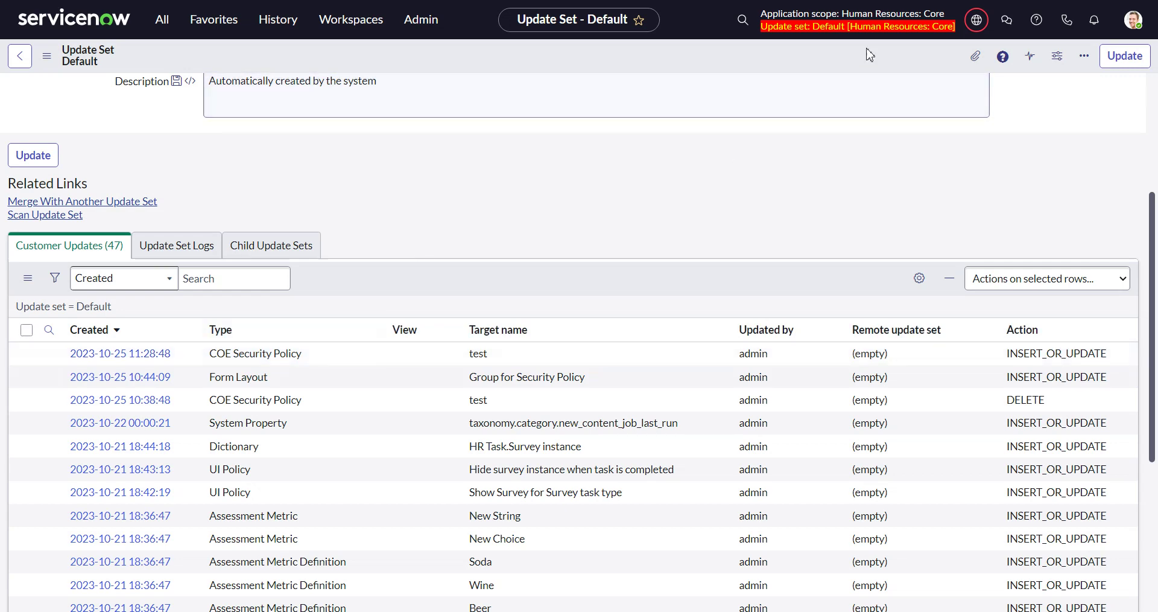
pyautogui.click(19, 55)
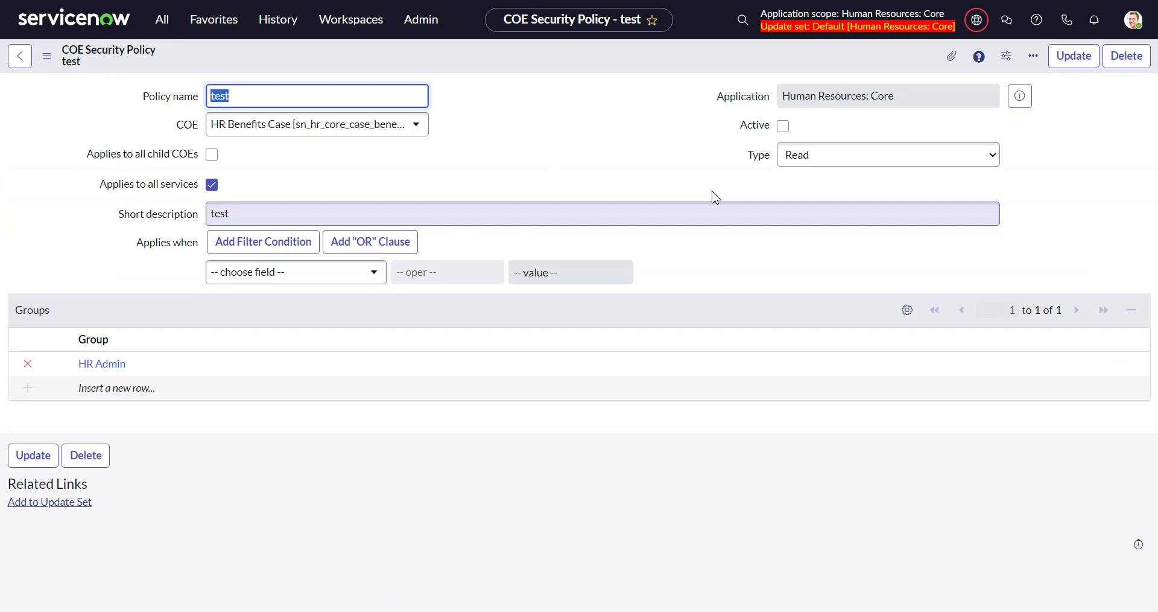
pyautogui.click(57, 365)
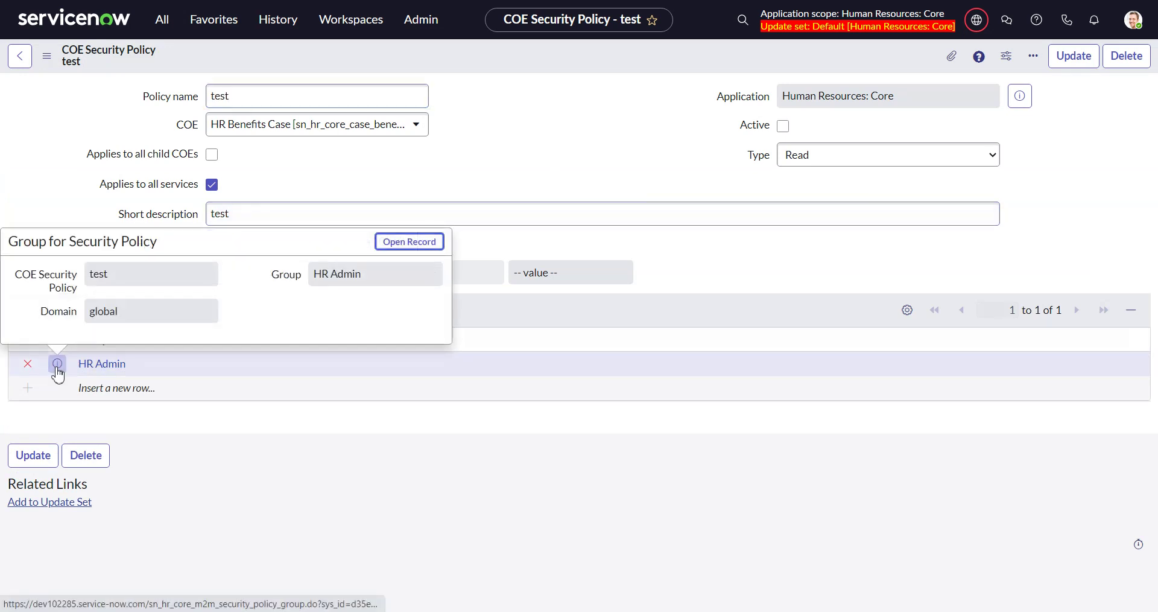
pyautogui.click(408, 242)
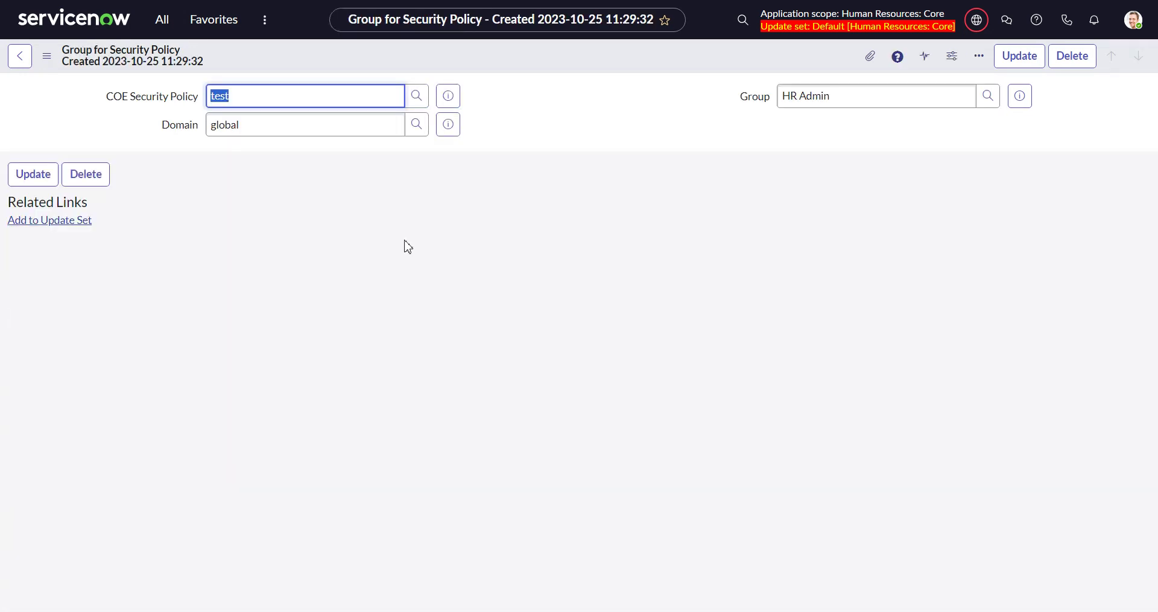
pyautogui.click(897, 57)
pyautogui.moveTo(144, 97); pyautogui.dragTo(319, 97)
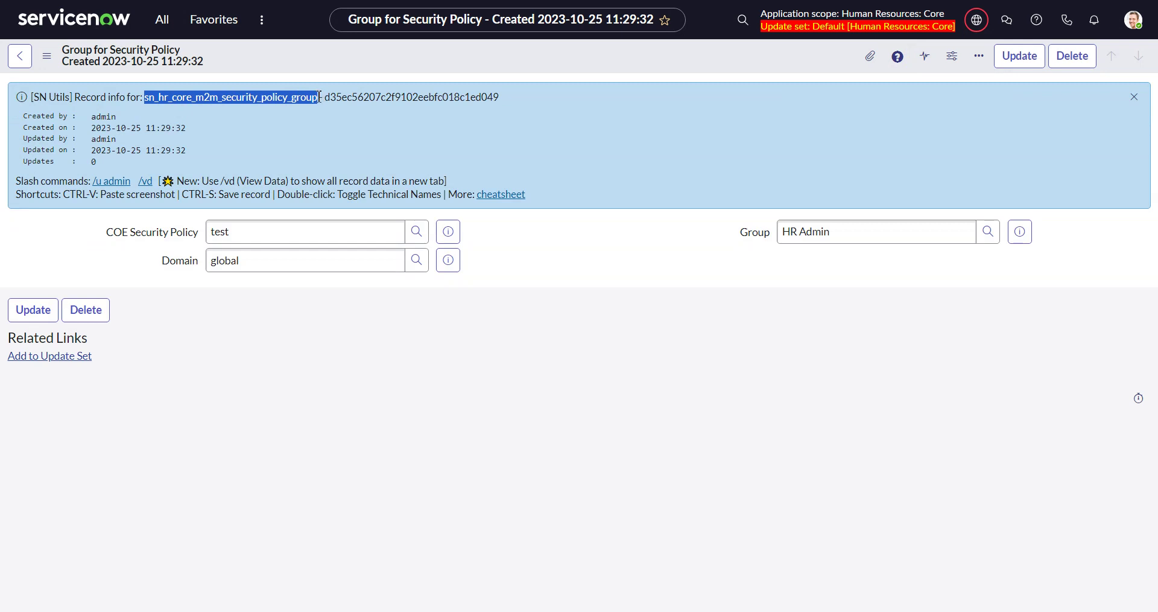
pyautogui.click(513, 274)
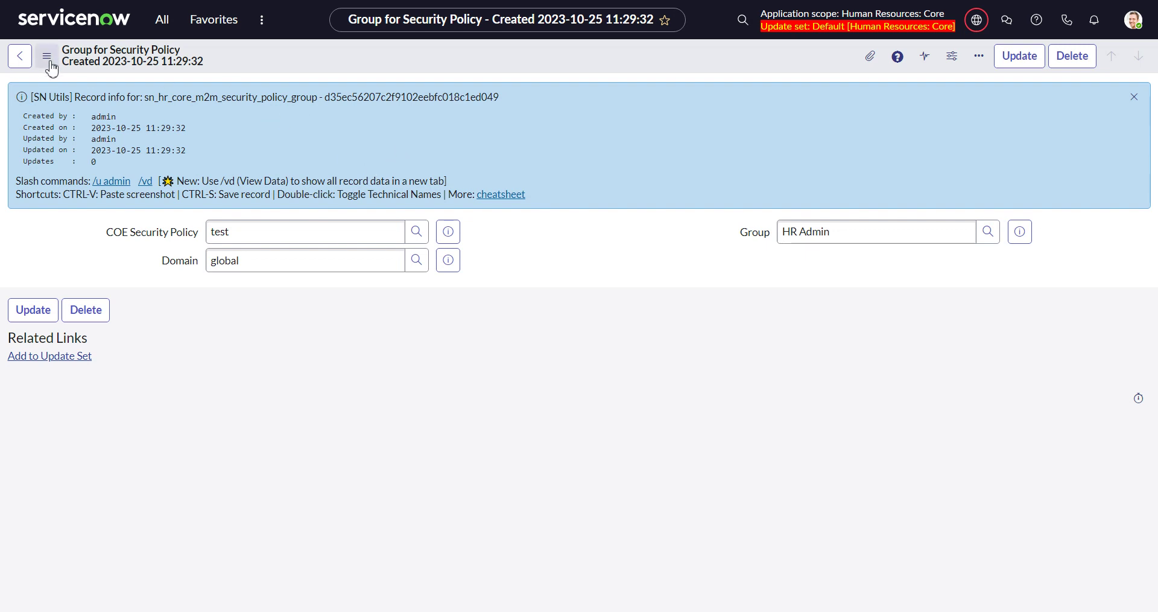
pyautogui.click(22, 59)
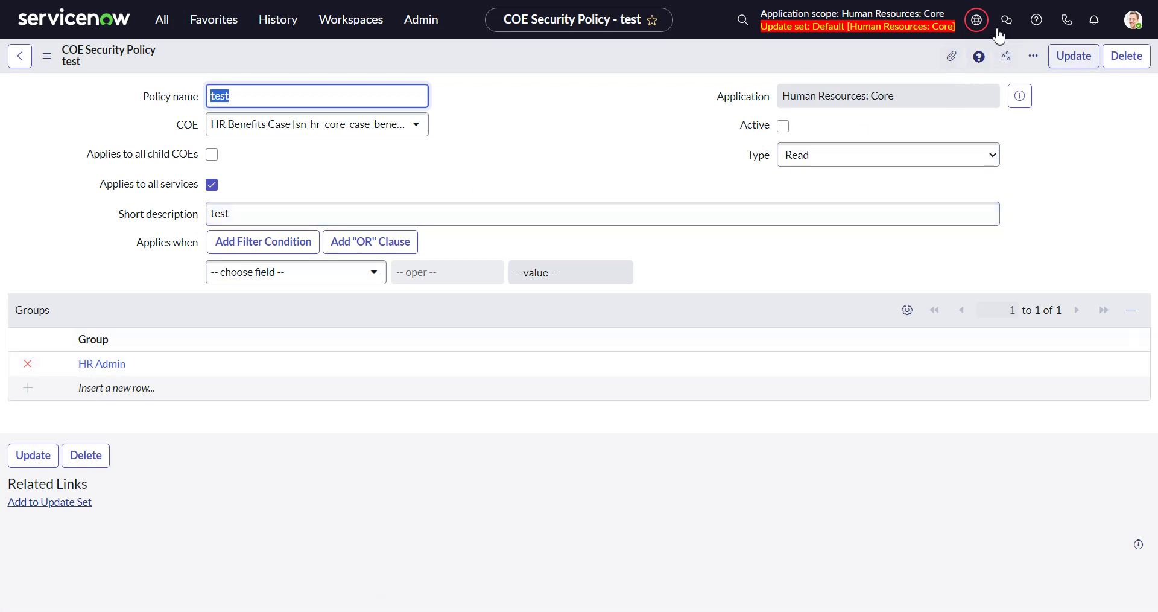
# - Switch the application scope to Global
pyautogui.click(826, 26)
pyautogui.click(965, 55)
pyautogui.click(882, 184)
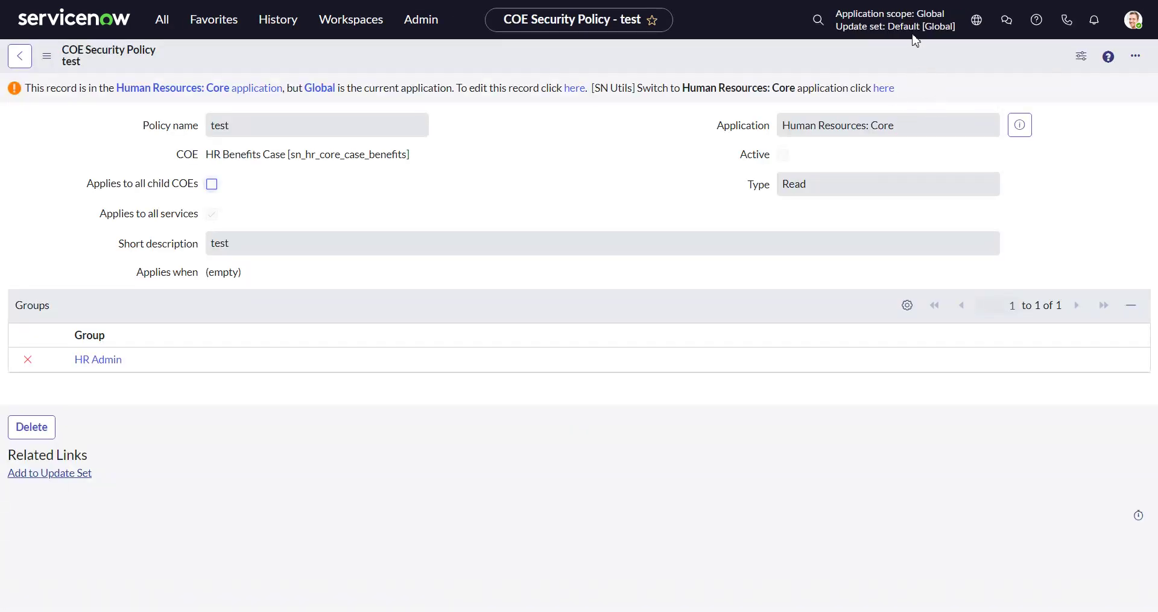
# - Create an update set named 'Groups for COE Security Video' and make it current
pyautogui.click(915, 30)
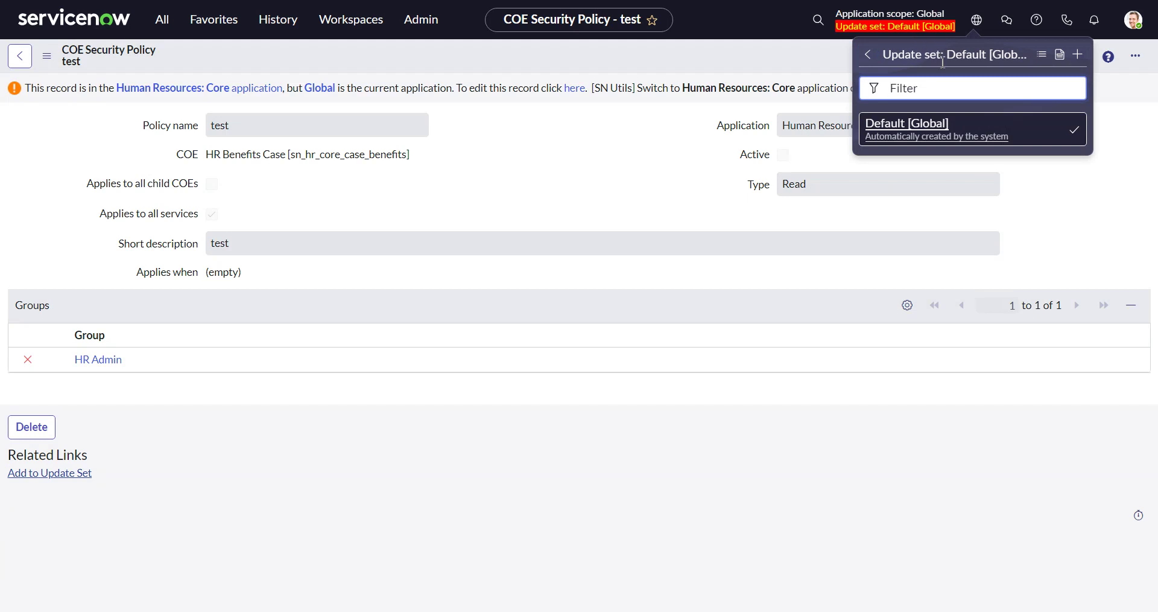
pyautogui.click(1078, 54)
pyautogui.click(409, 88)
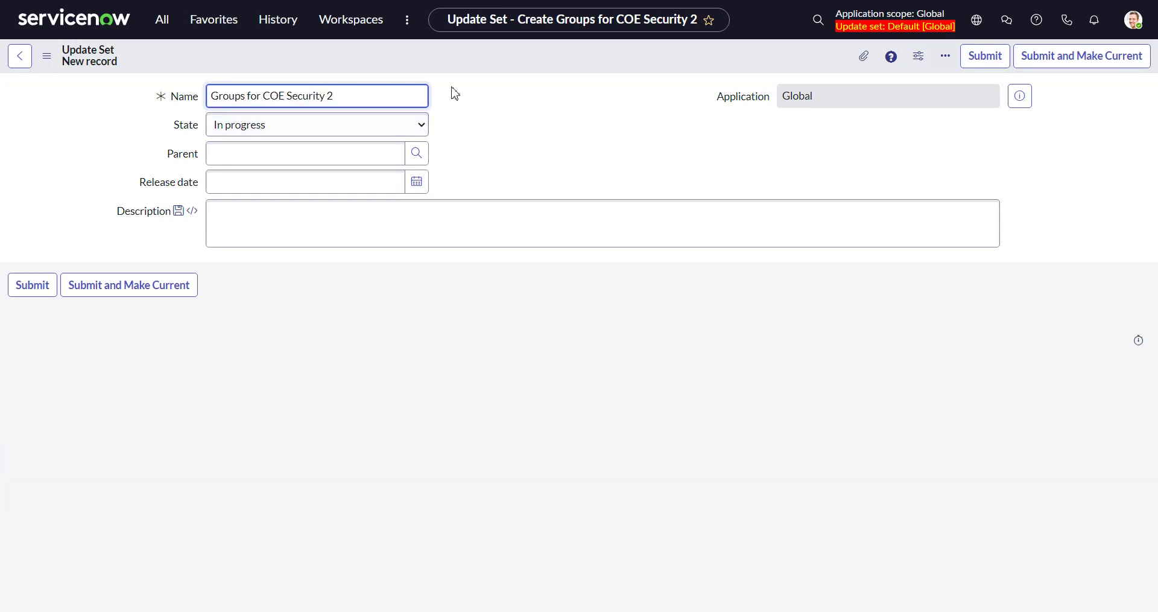
pyautogui.press('BackSpace')
pyautogui.write('Video')
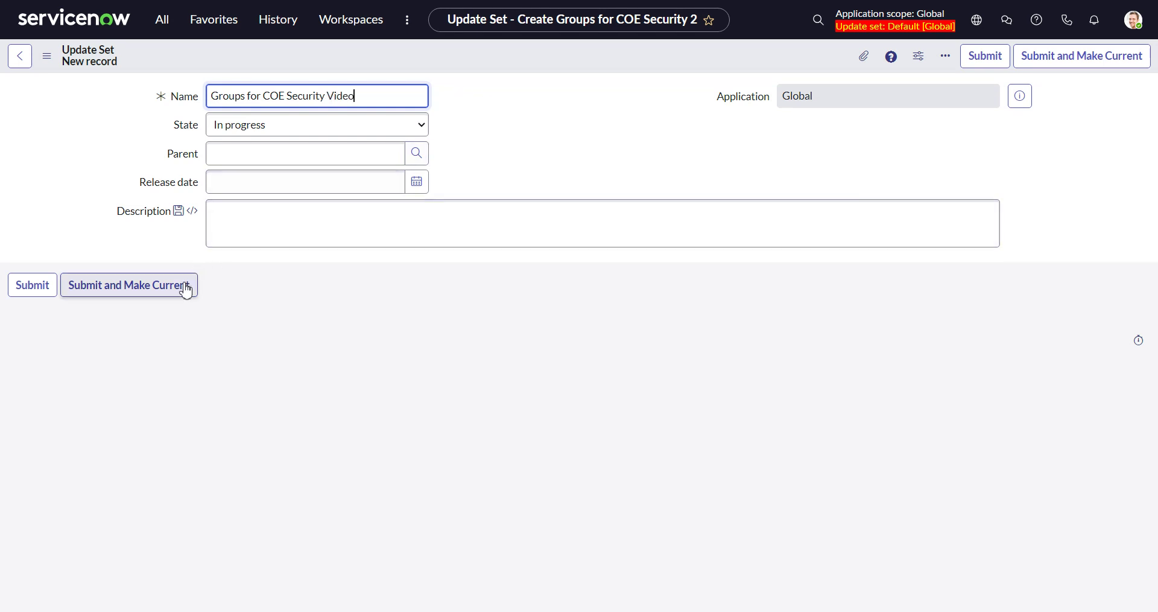
pyautogui.click(183, 286)
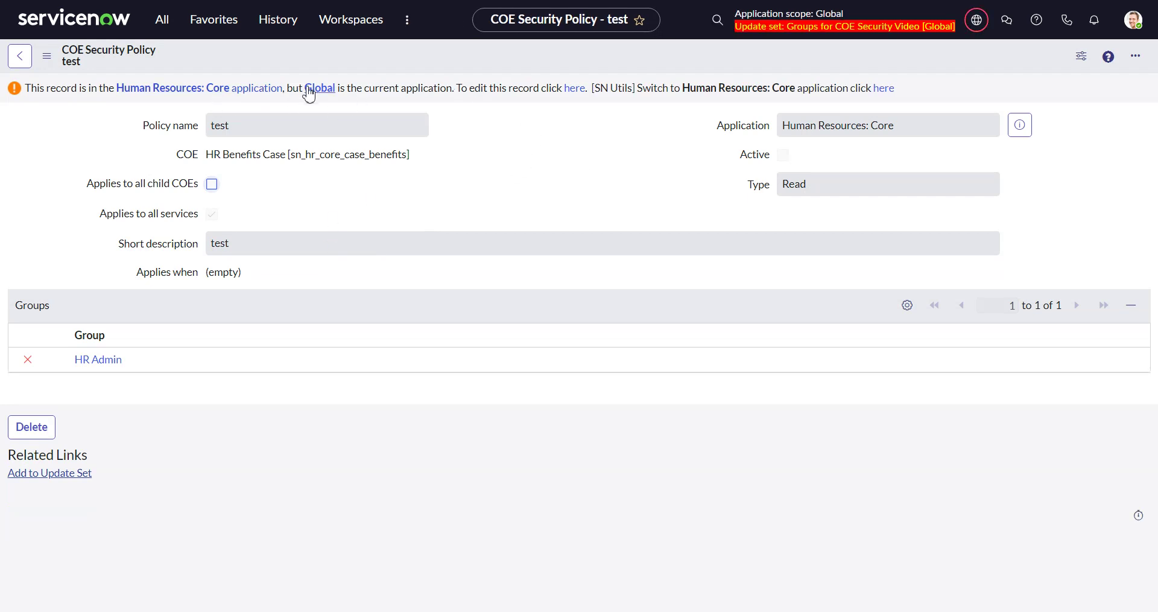
# - Add the HR Admin Group for Security Policy record to the update set, verify it, and return
pyautogui.click(53, 360)
pyautogui.click(410, 239)
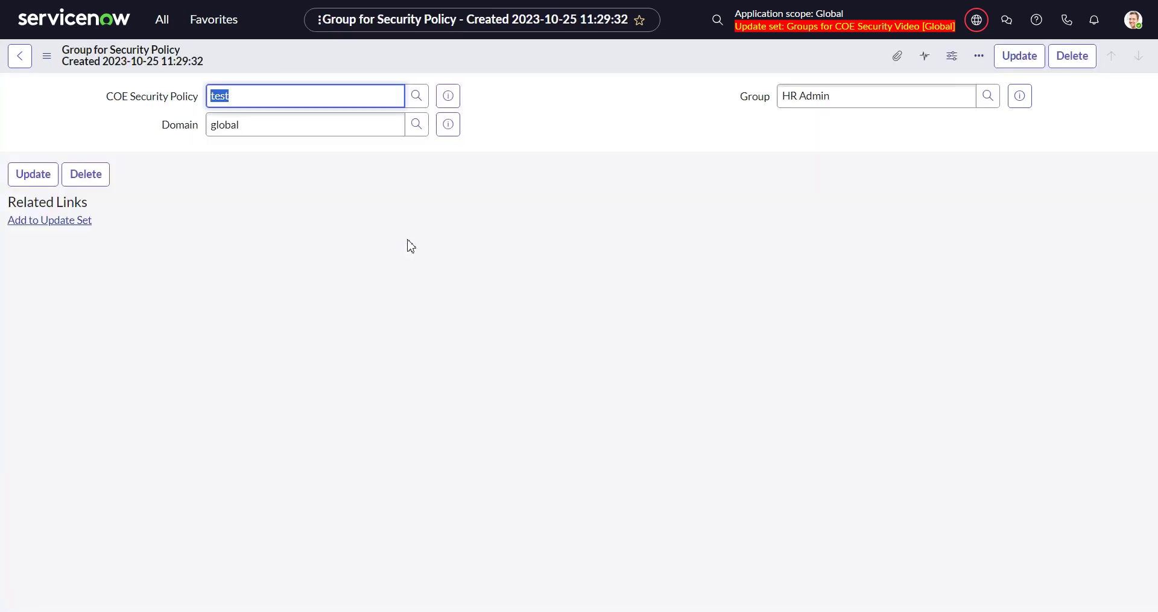
pyautogui.click(53, 228)
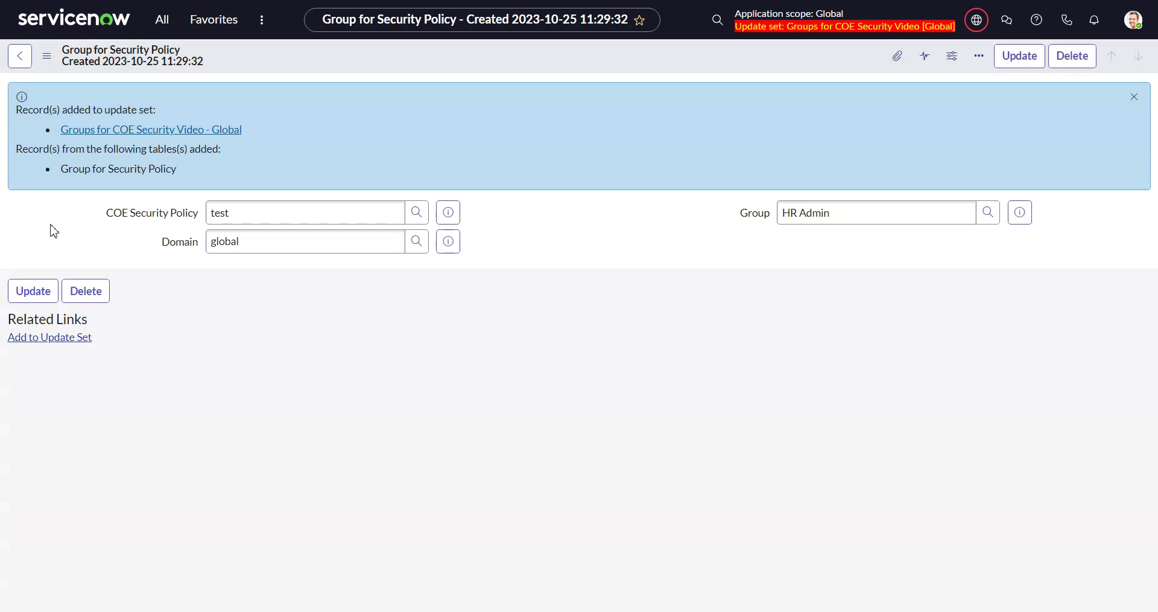
pyautogui.click(173, 134)
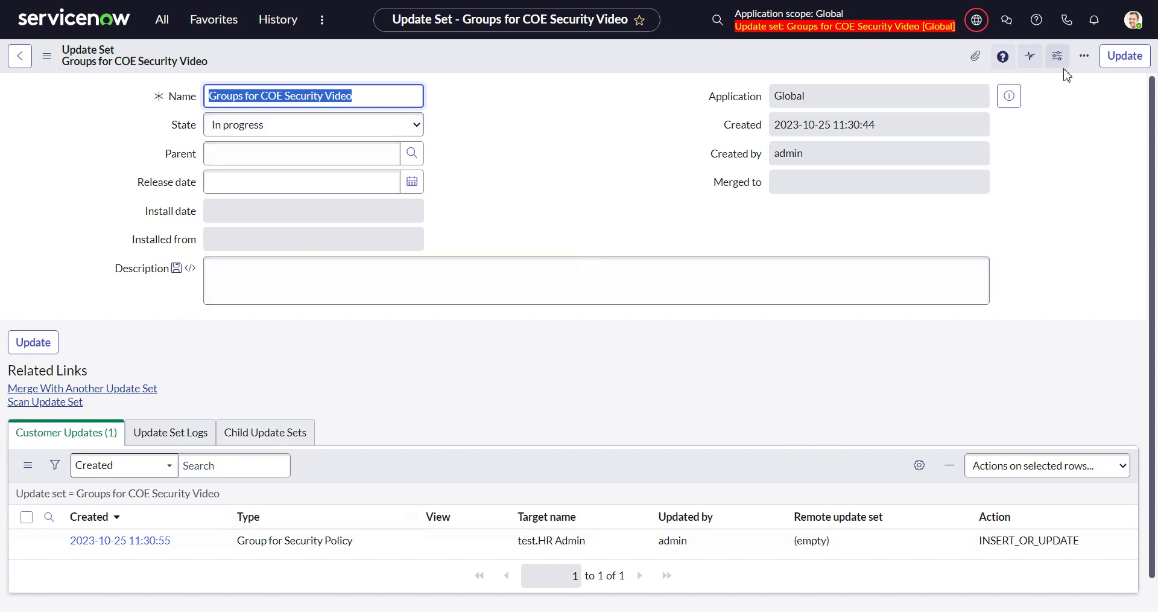
pyautogui.click(16, 60)
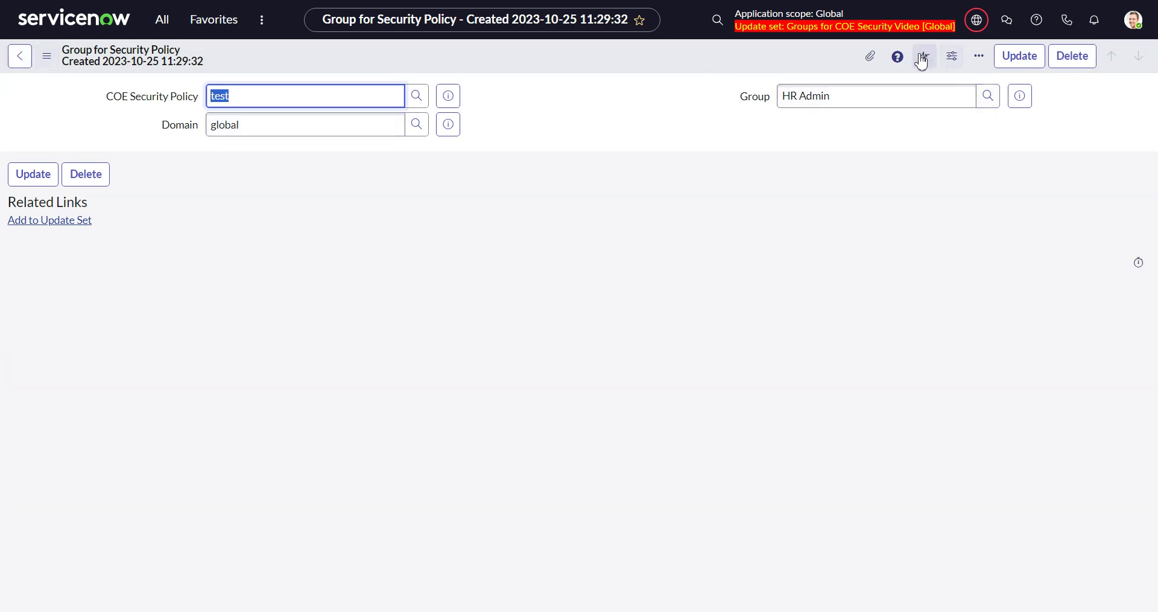
# - Copy the record's table name and open its list view by entering it with '.list'
pyautogui.click(898, 56)
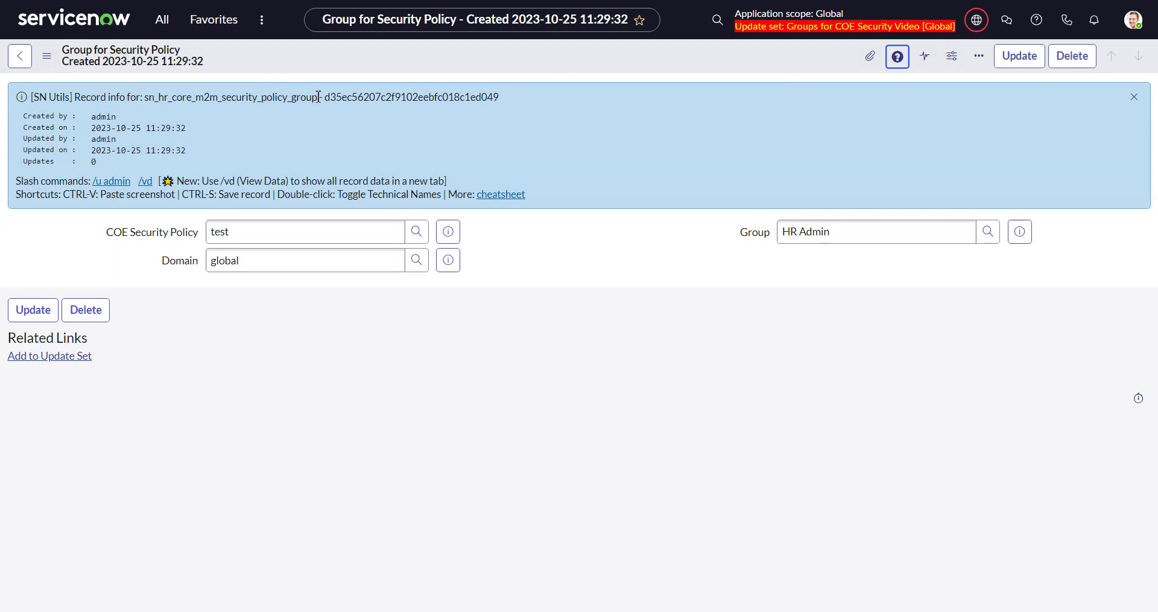
pyautogui.moveTo(318, 97); pyautogui.dragTo(146, 95)
pyautogui.hotkey('ctrl', 'c')
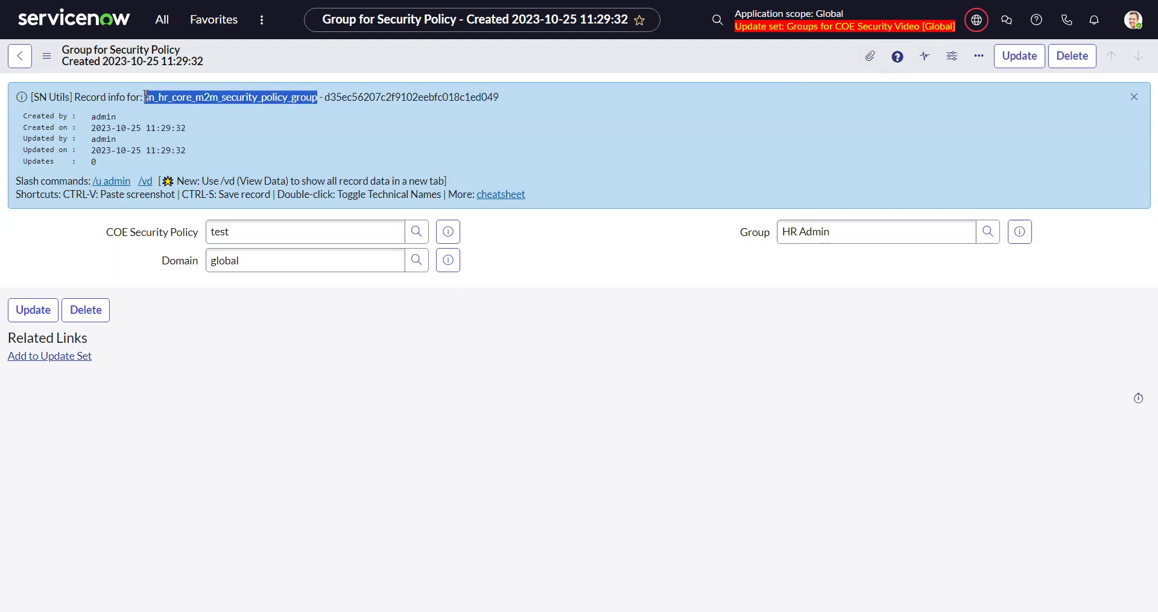
pyautogui.click(162, 19)
pyautogui.hotkey('ctrl', 'v')
pyautogui.write('.list')
pyautogui.press('Return')
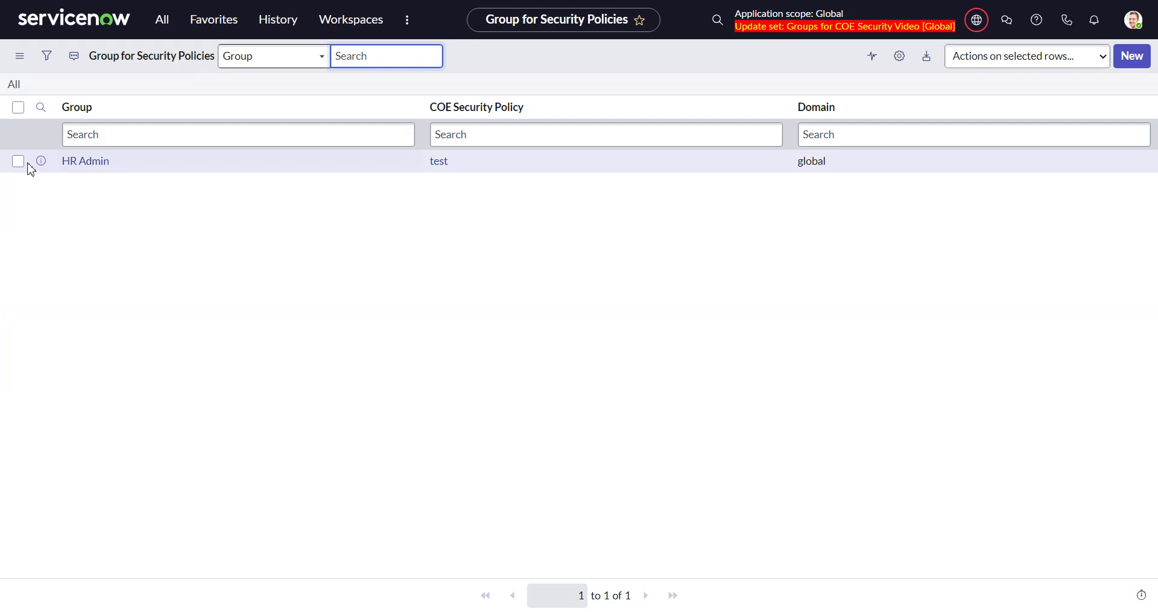
# - Add the selected HR Admin entry to the current update set
pyautogui.click(18, 161)
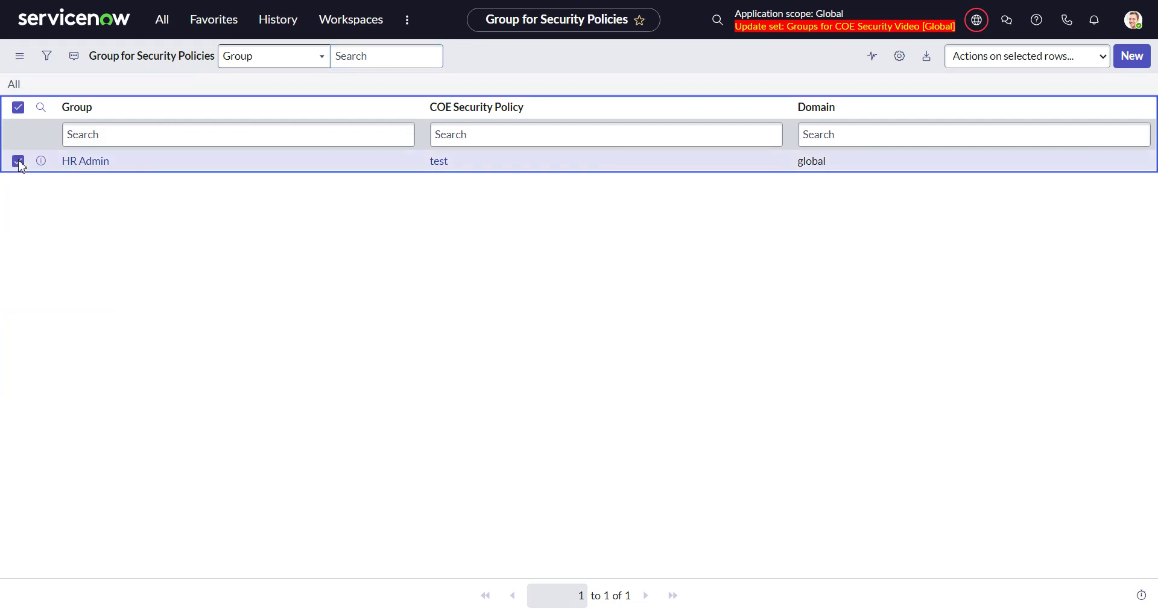
pyautogui.click(1013, 58)
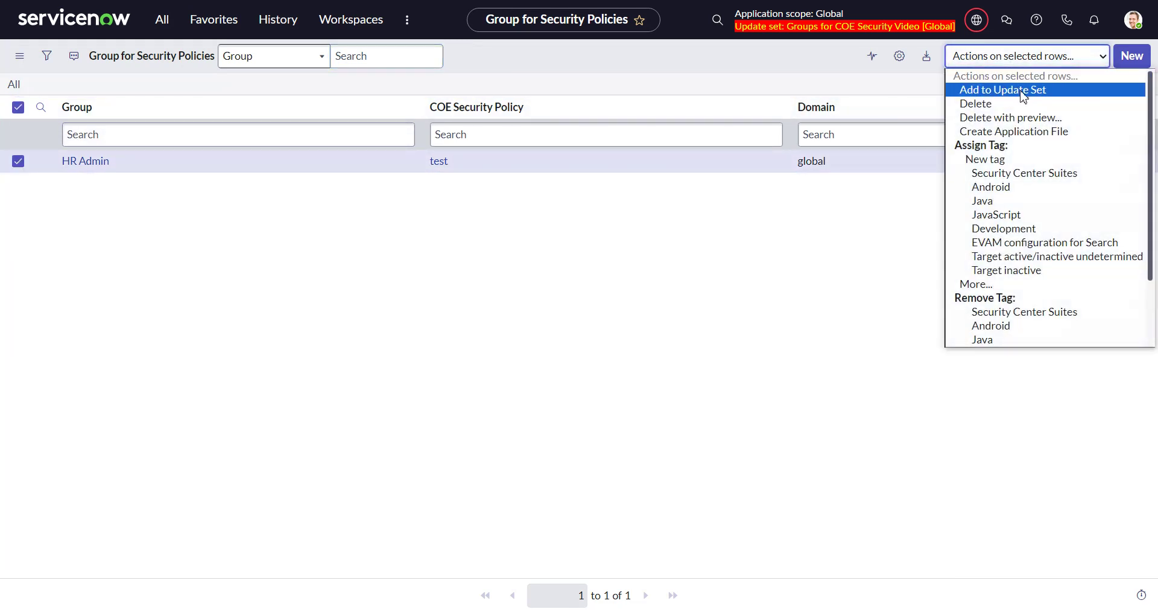
pyautogui.click(1022, 91)
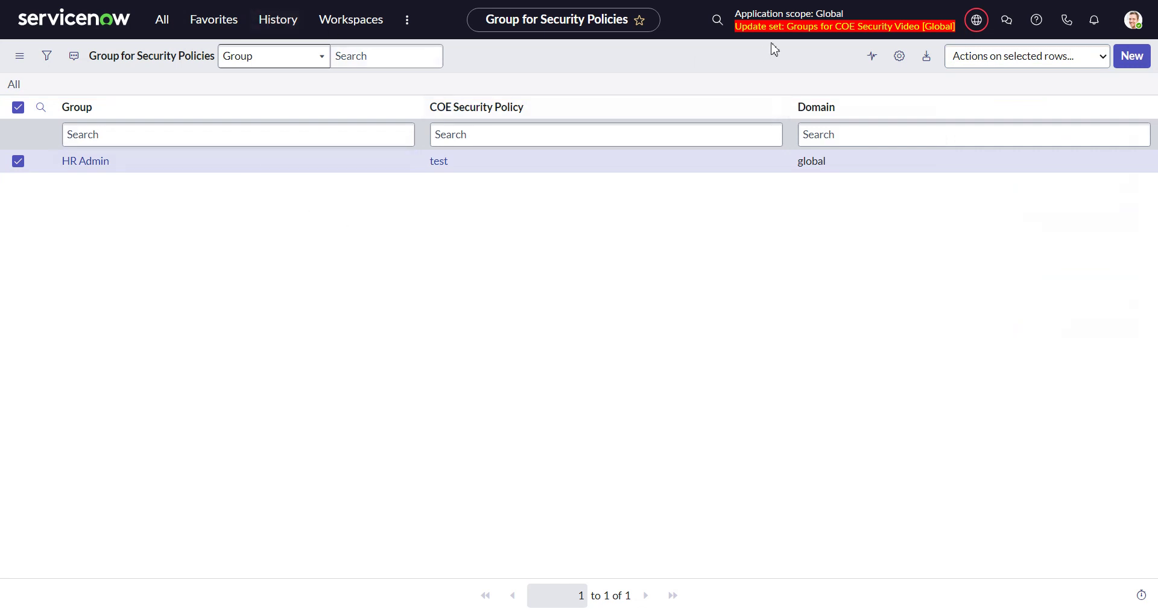
# - Open the Local Update Sets list by filtering the navigator for 'update set'
pyautogui.click(174, 24)
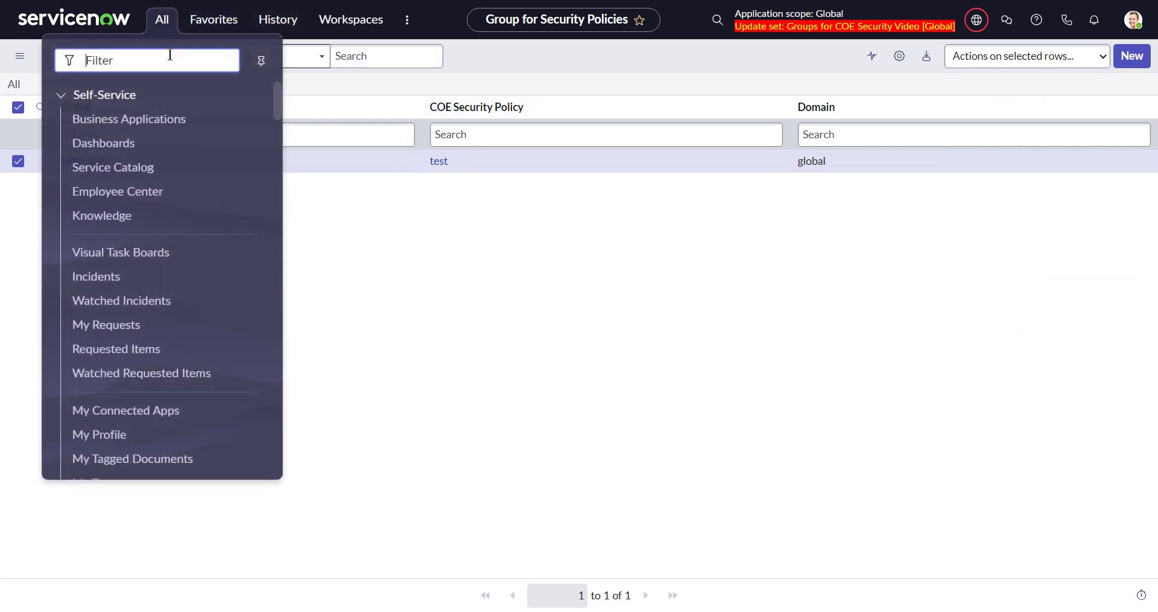
pyautogui.write('update set')
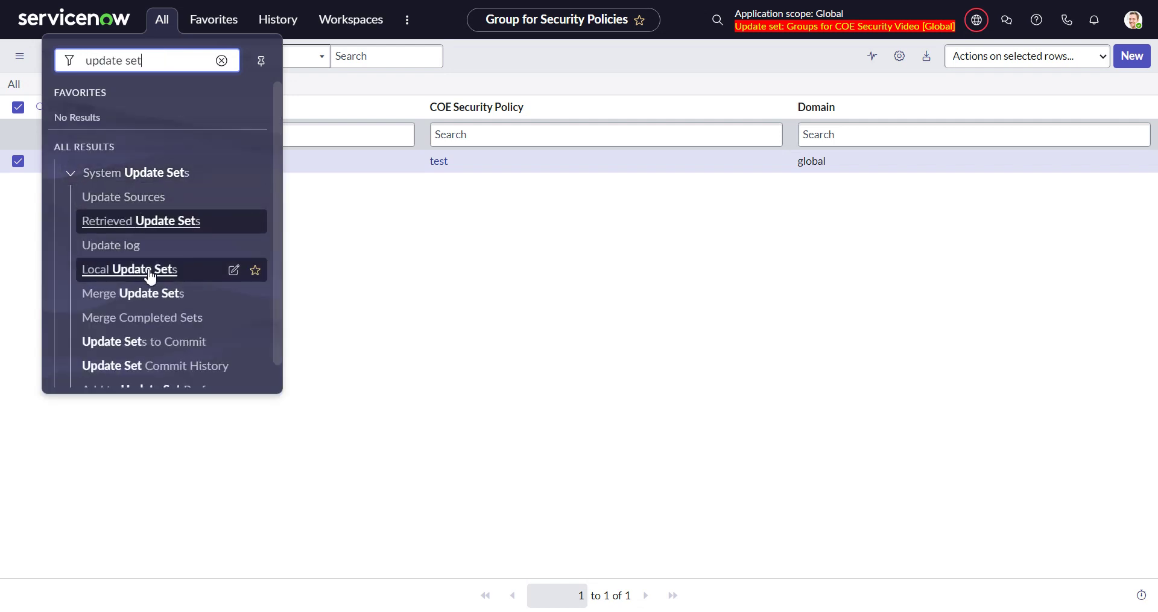
pyautogui.click(151, 273)
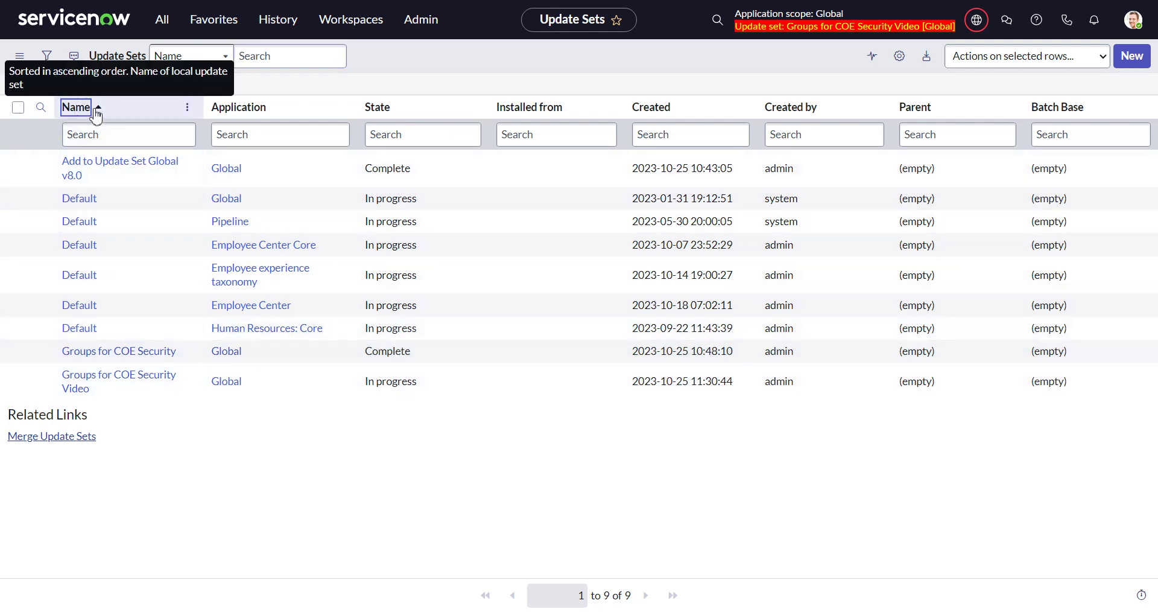
# - Sort the update sets by Name, then Created, and open Groups for COE Security Video
pyautogui.click(95, 110)
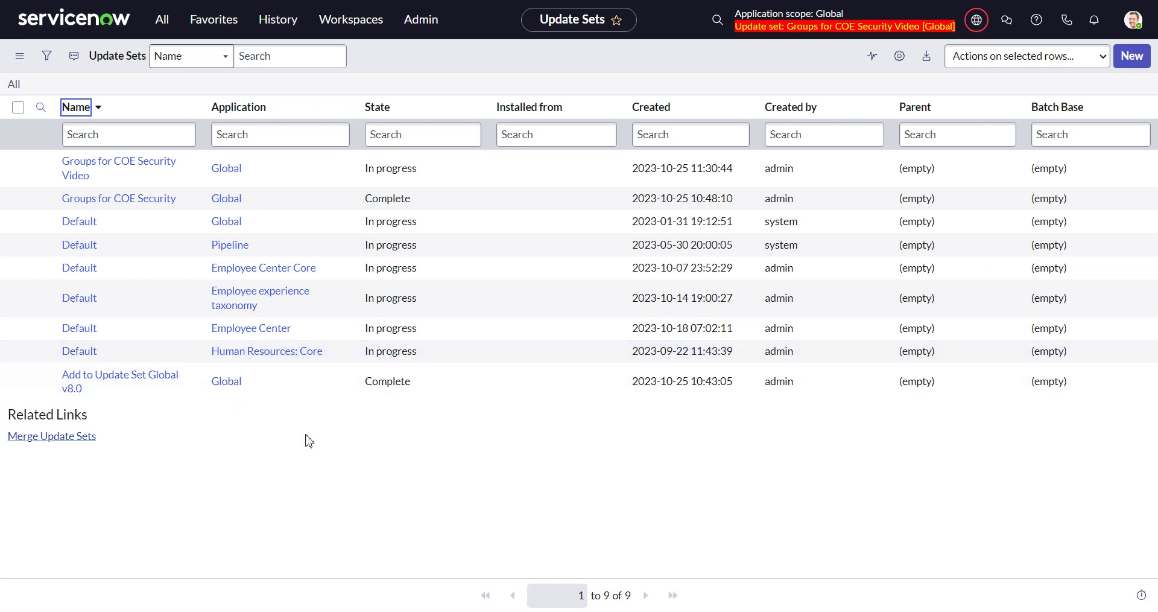
pyautogui.click(669, 111)
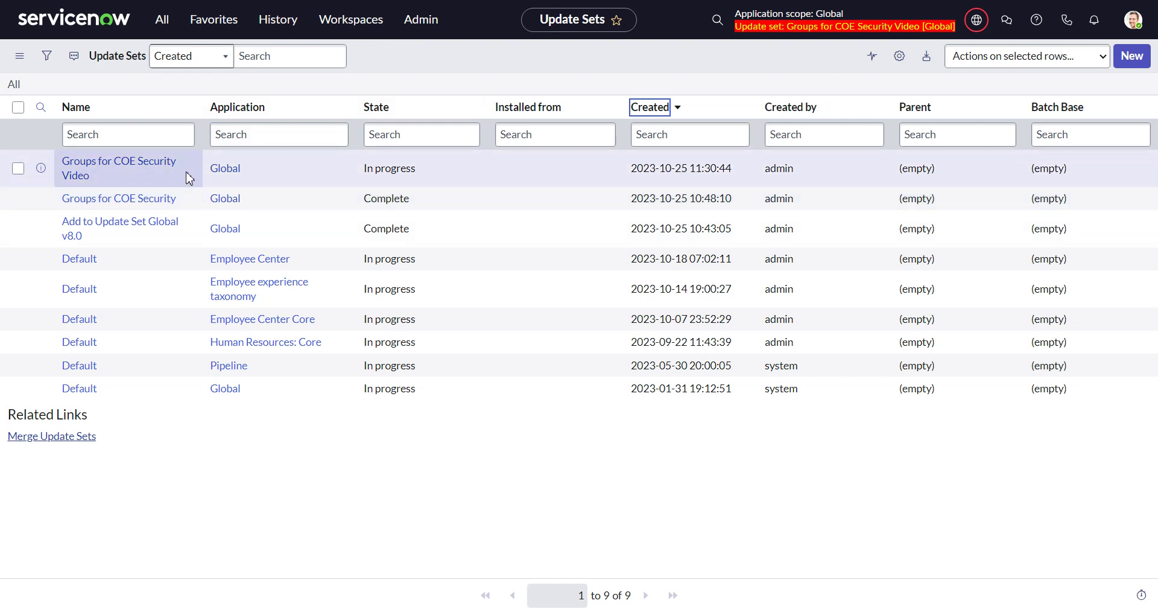
pyautogui.click(142, 169)
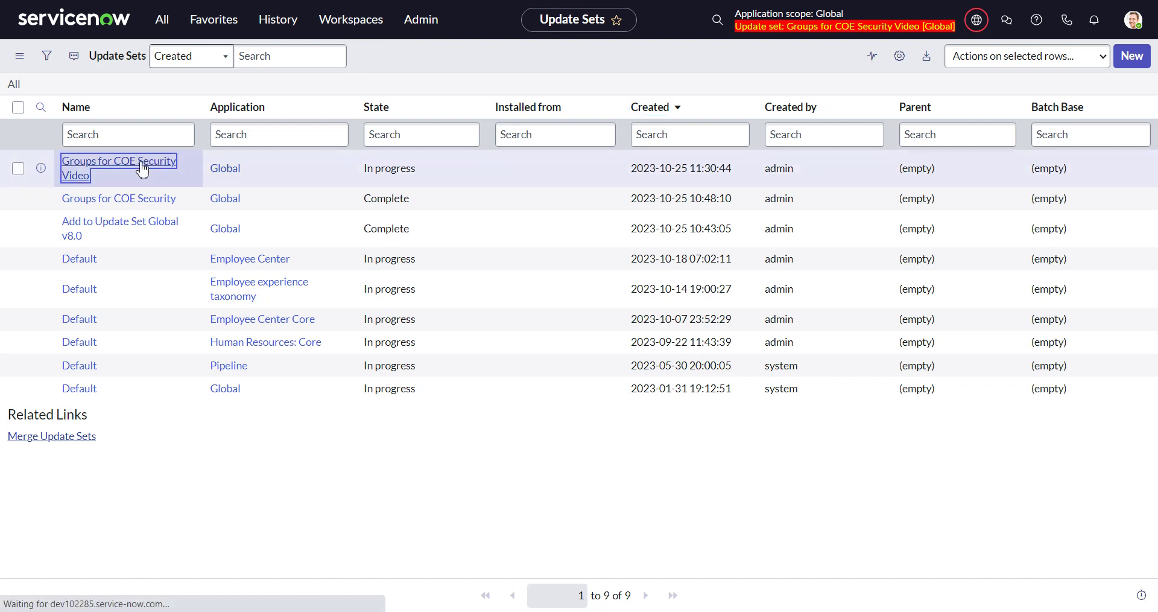